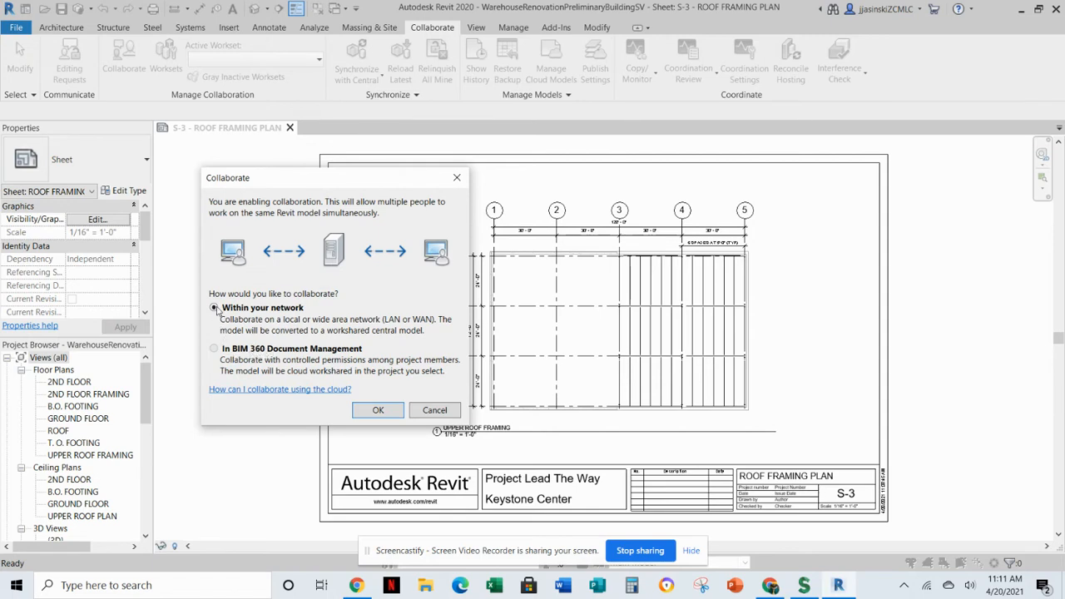
Step: Enable collaboration for the project within your network
click(379, 411)
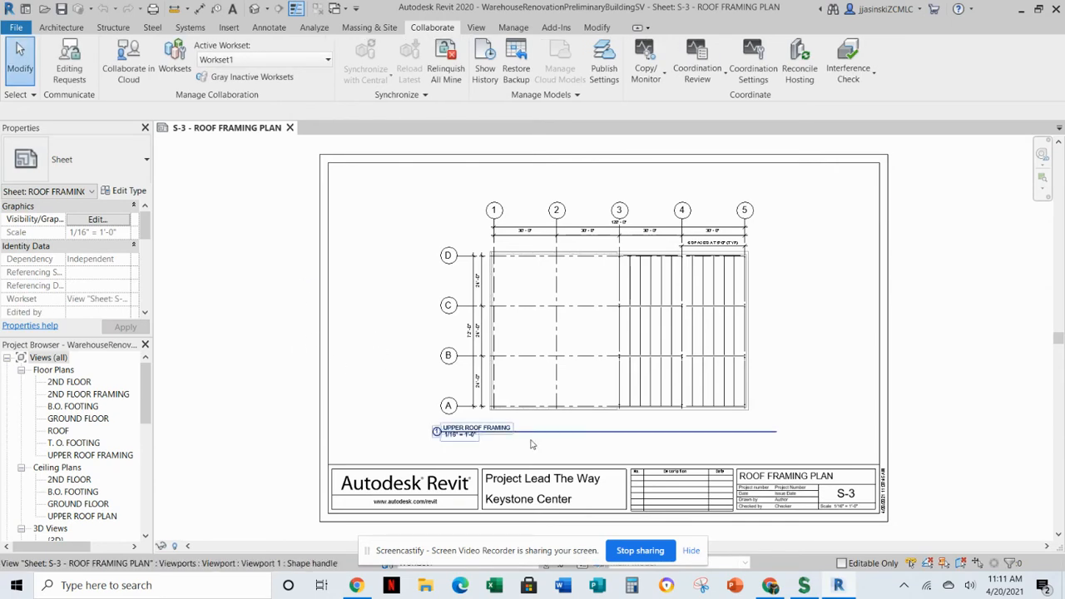
click(691, 550)
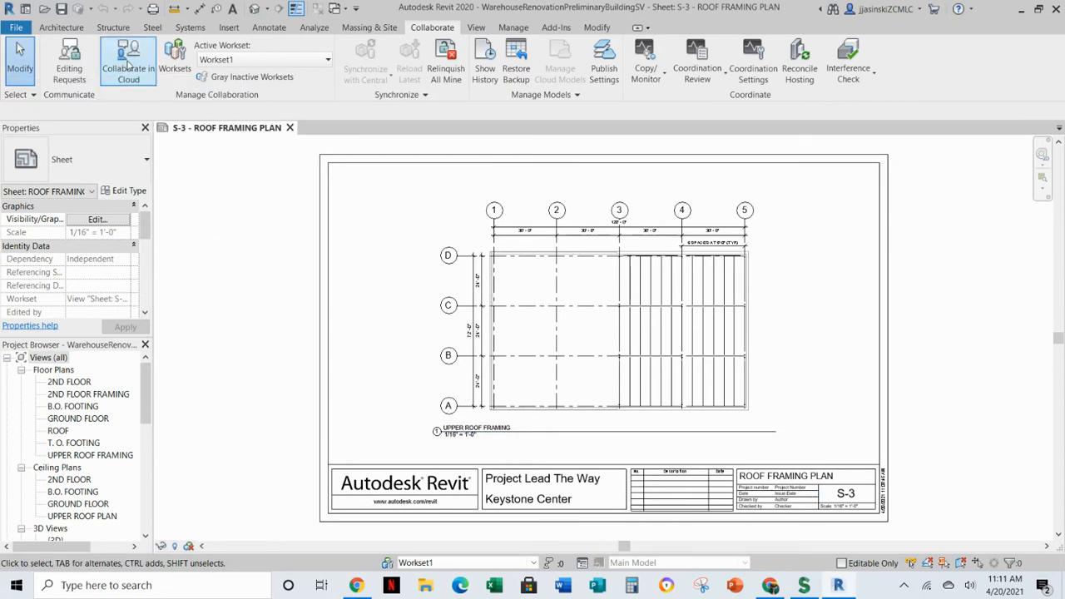
Step: Create a new workset named Back room, visible in all views
click(174, 55)
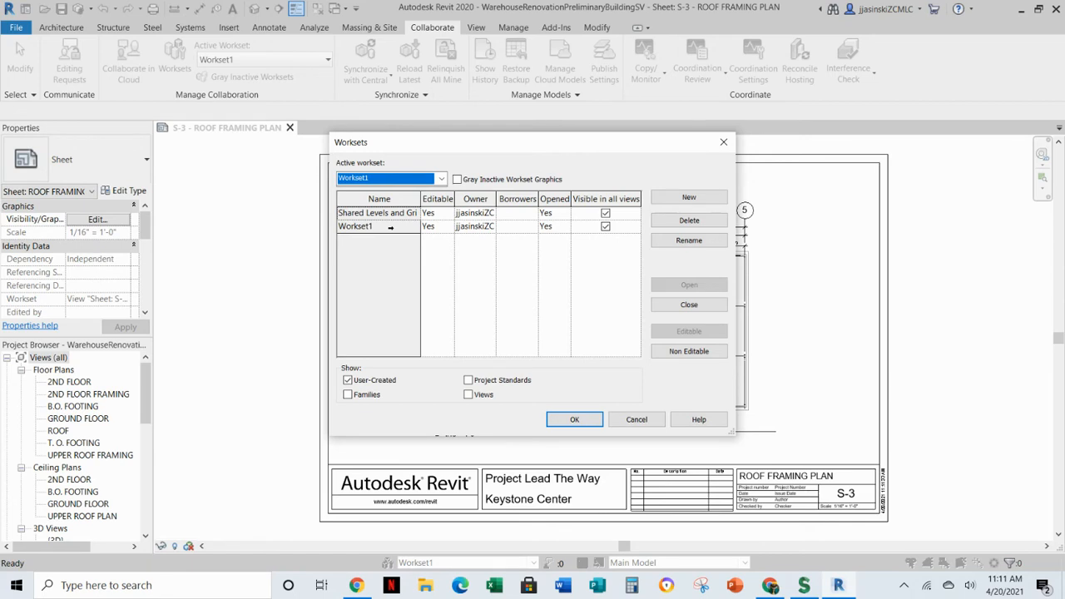
click(656, 201)
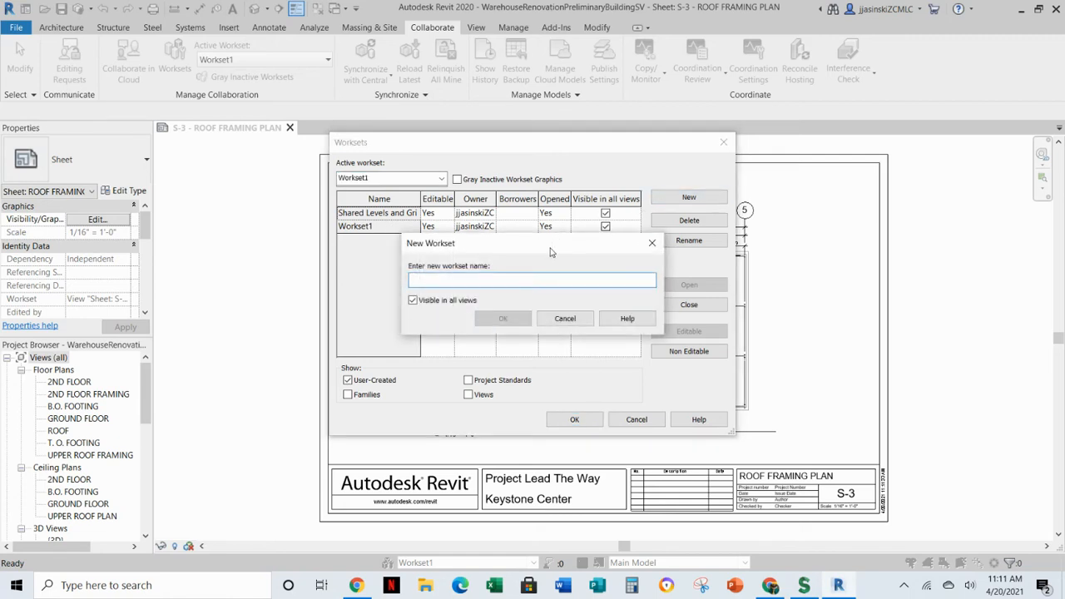
text(Ba)
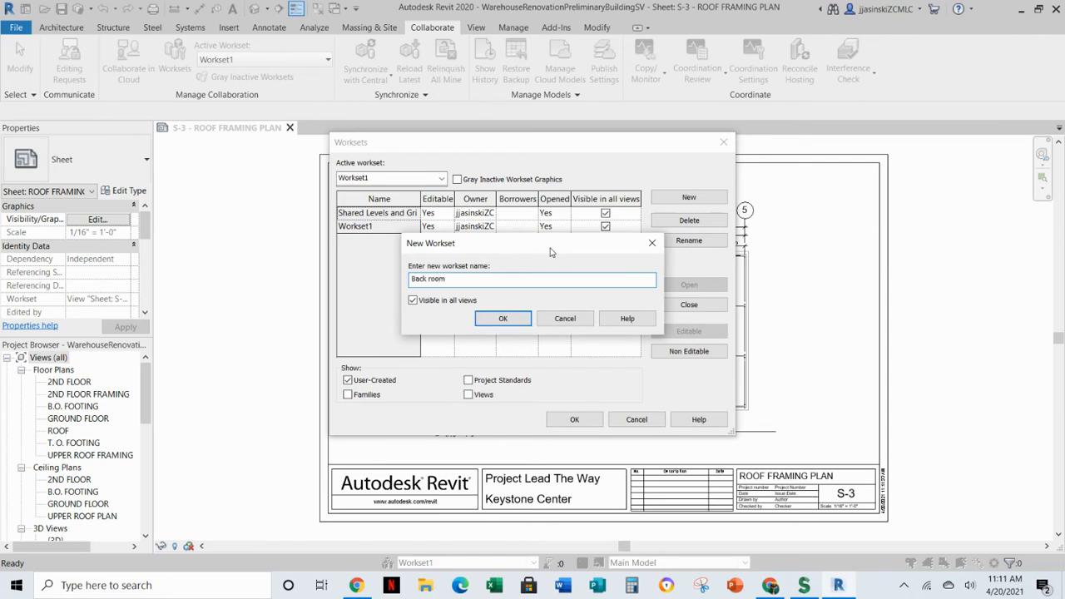
text(ck room)
click(502, 319)
Step: Add another workset named bathrooms, visible in all views
click(670, 203)
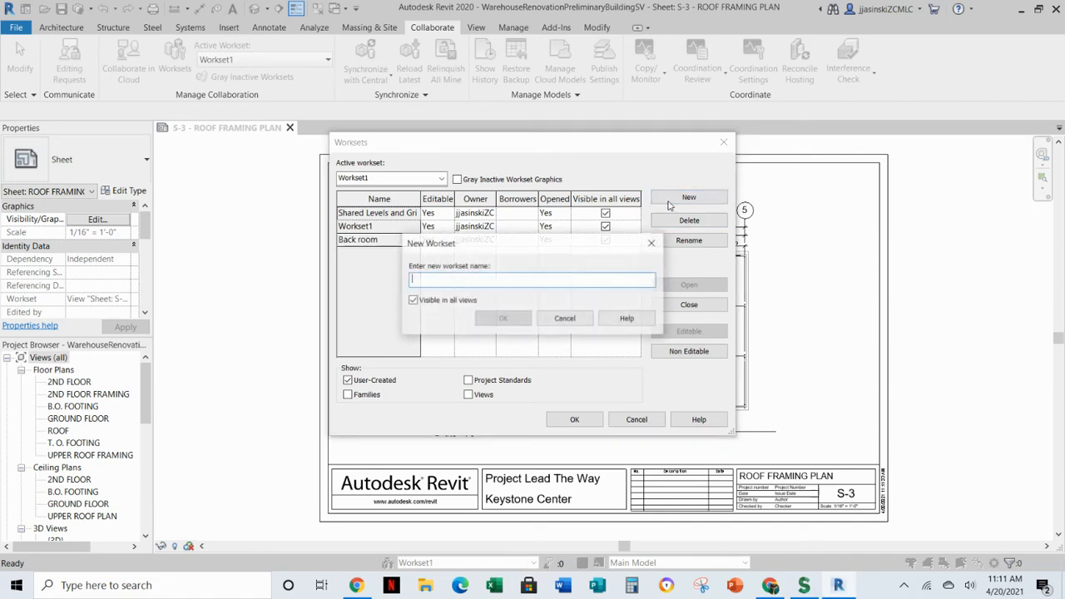
text(baht)
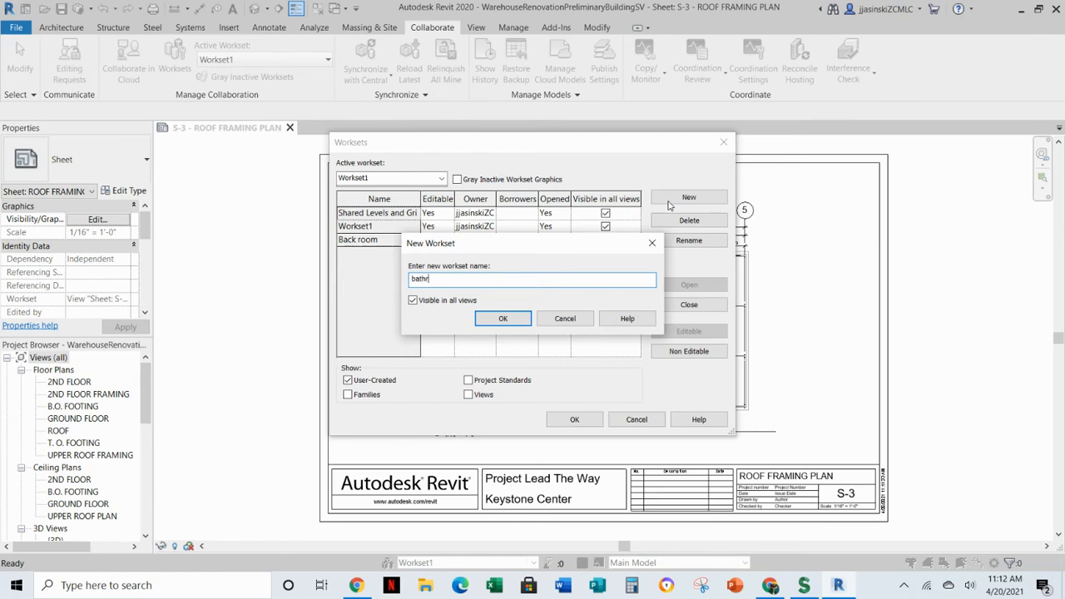
click(516, 319)
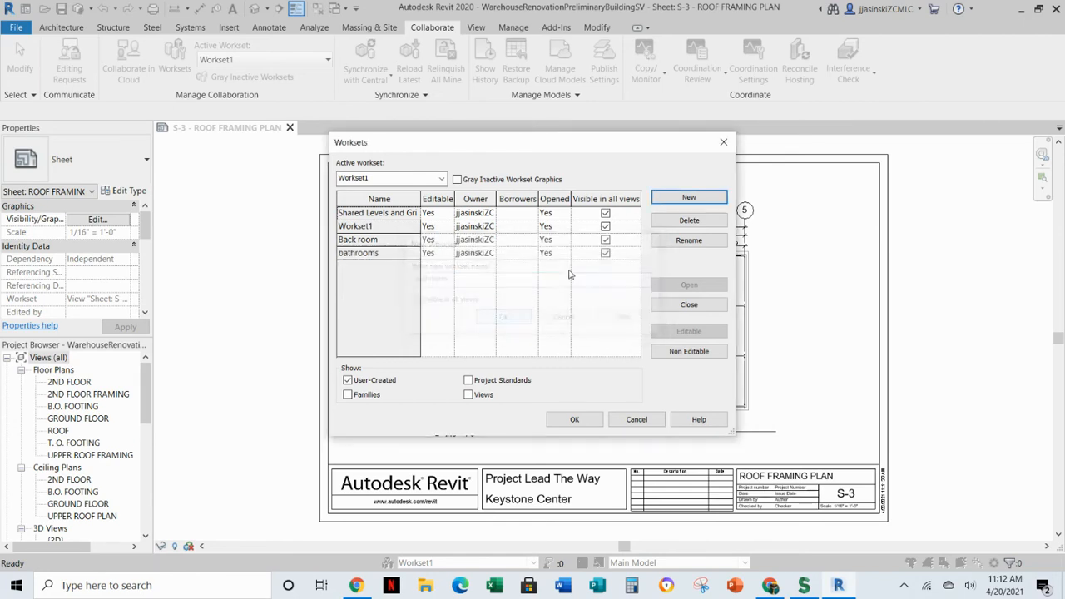
Step: Create a workset named lobby and make it the active workset
click(665, 199)
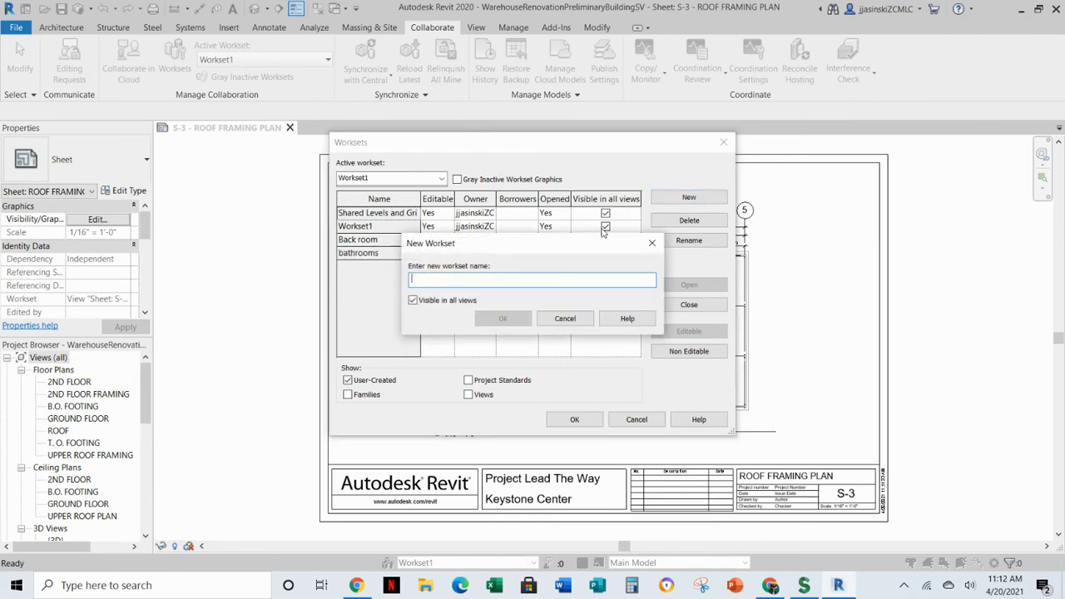
text(lobby)
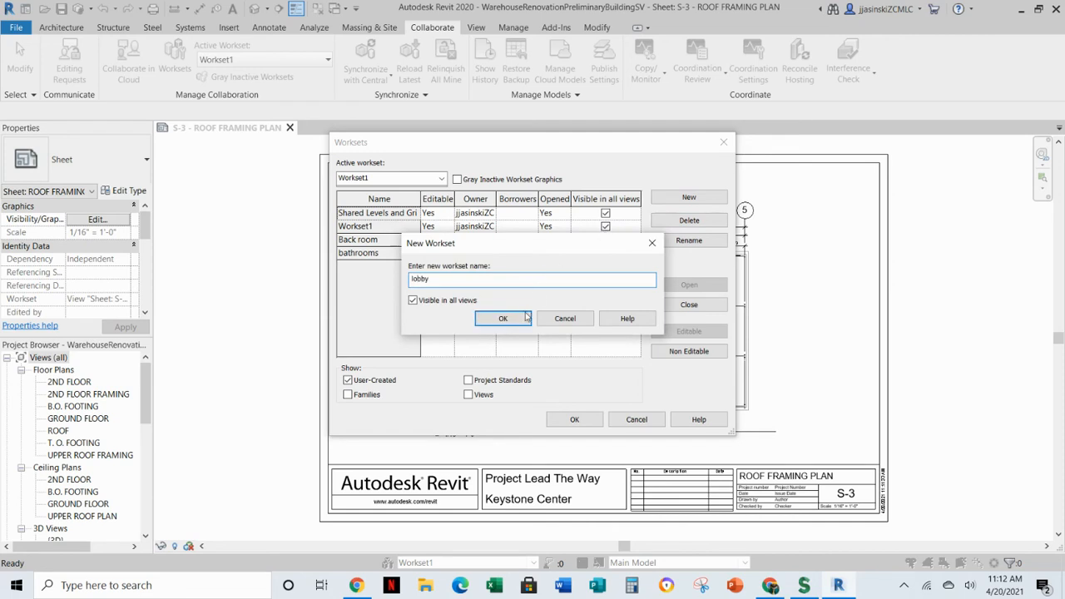
click(525, 318)
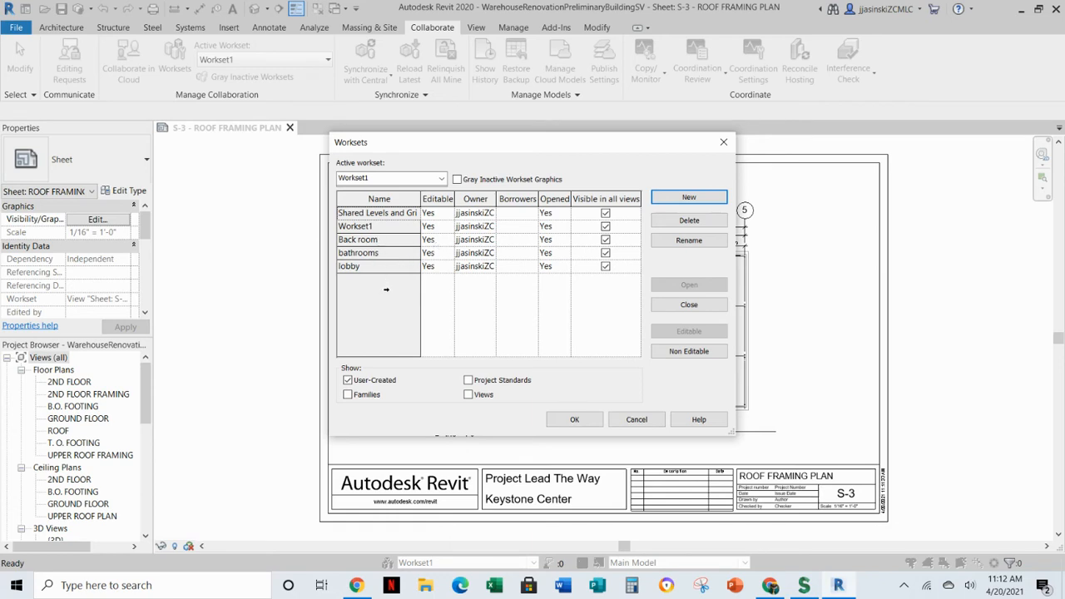
click(574, 420)
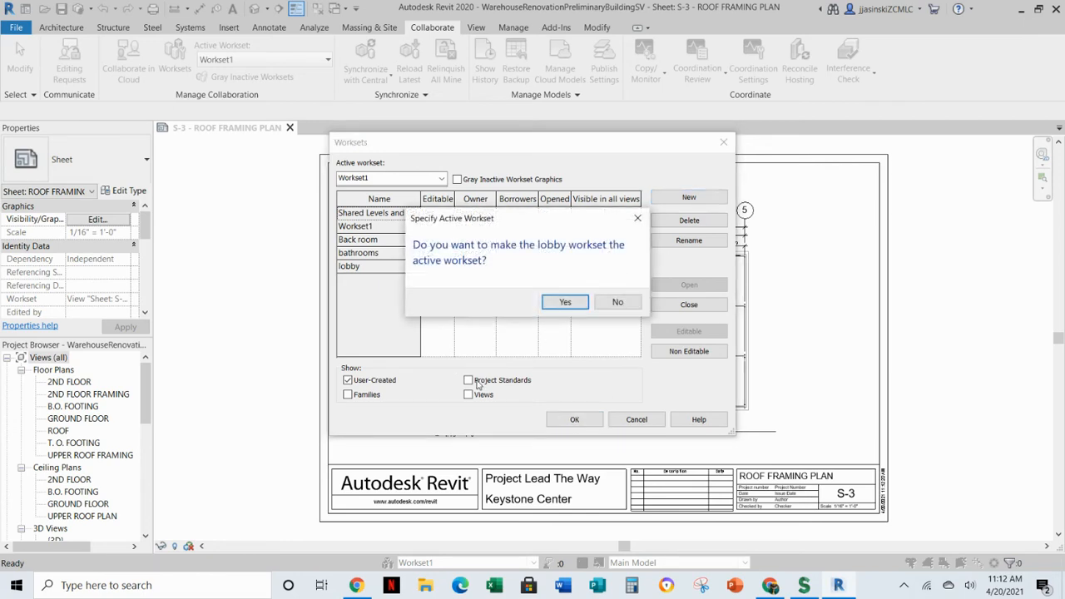
click(551, 303)
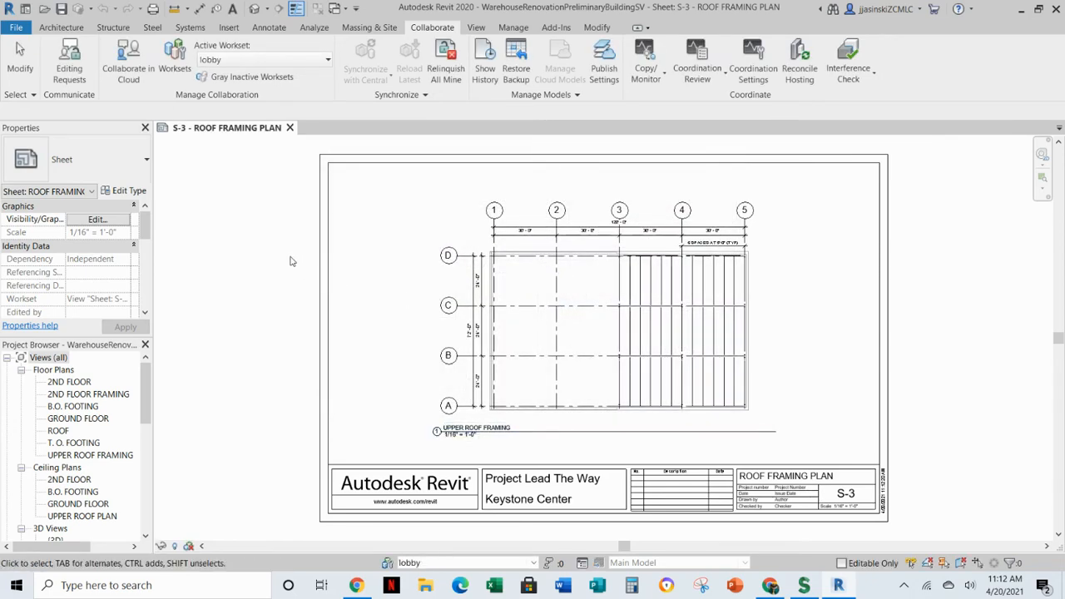
click(233, 59)
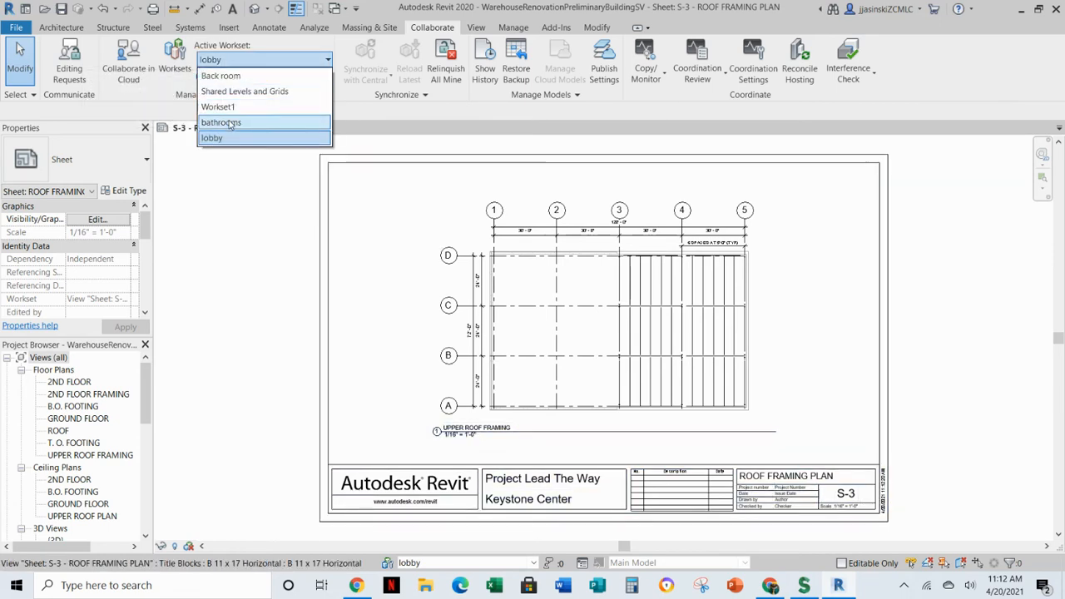
click(228, 63)
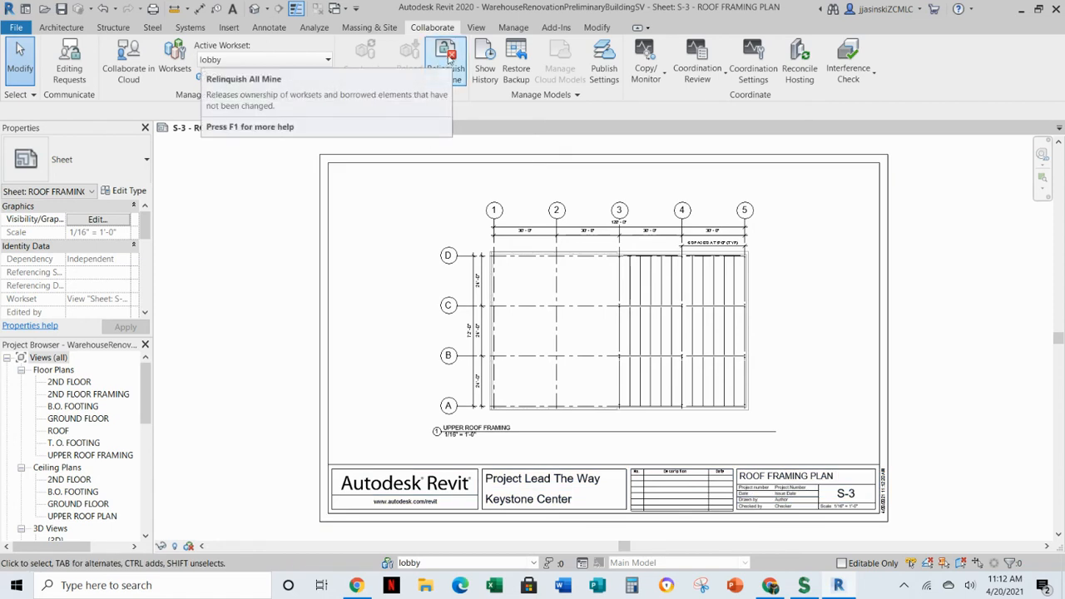
Step: Try to relinquish ownership of all worksets and borrowed elements
click(446, 60)
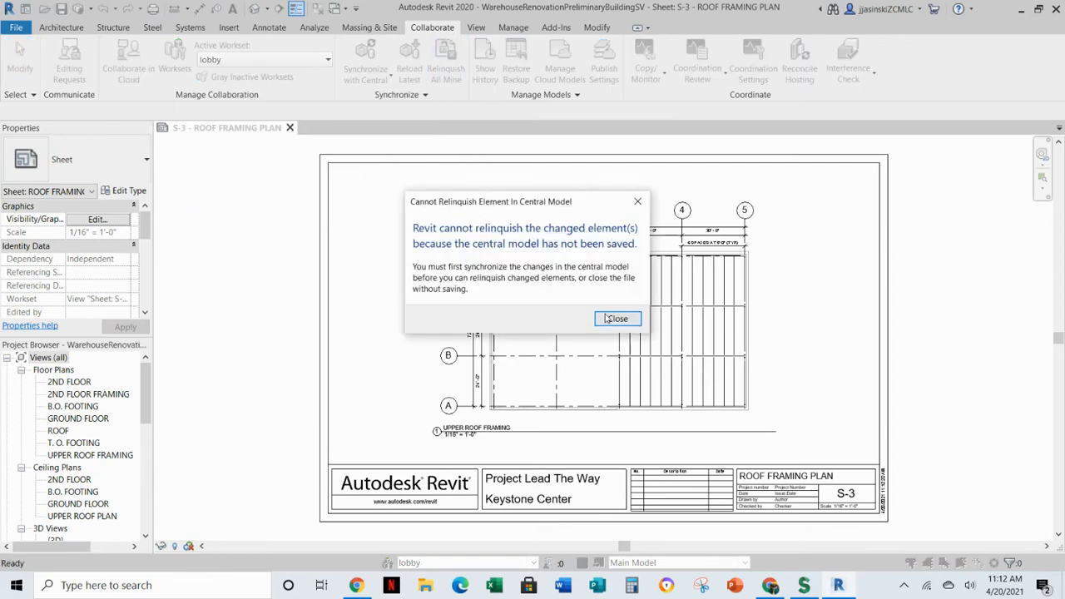
click(616, 319)
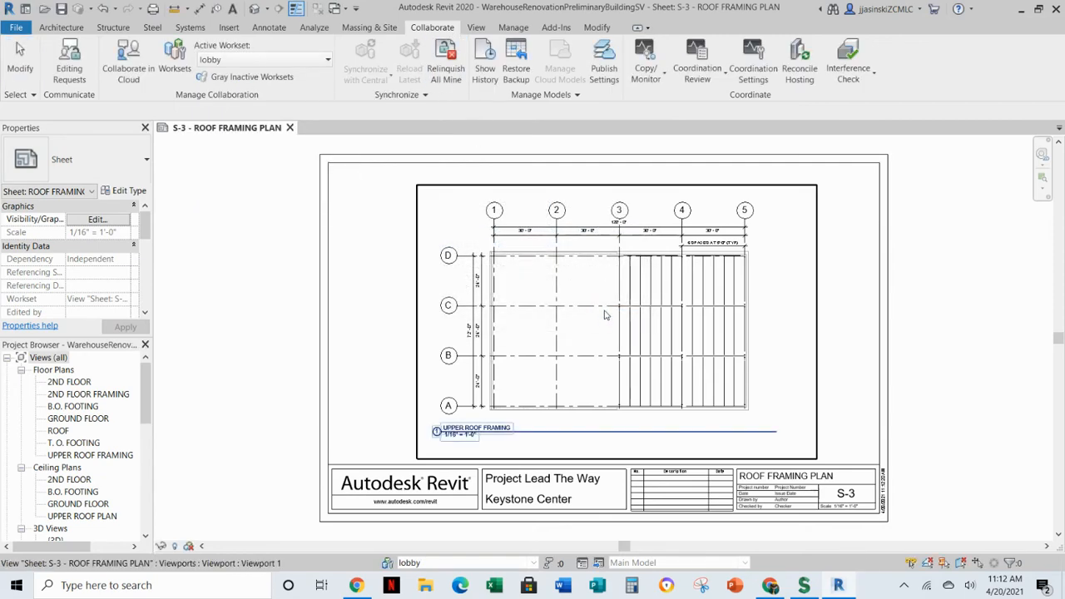
Step: Close the project, saving its changes and storing it as the central model
click(17, 27)
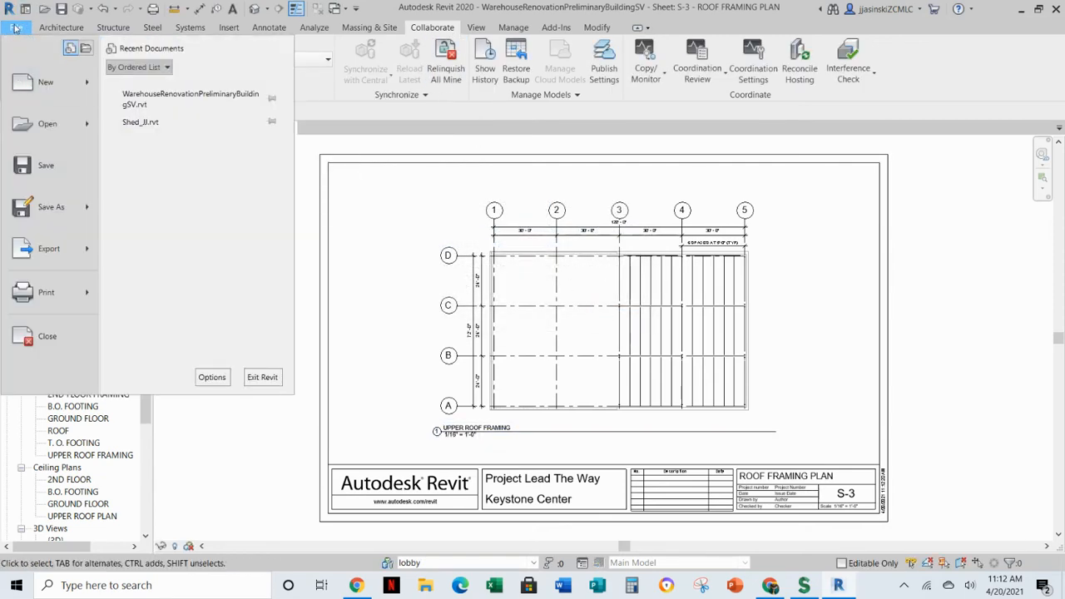
click(56, 346)
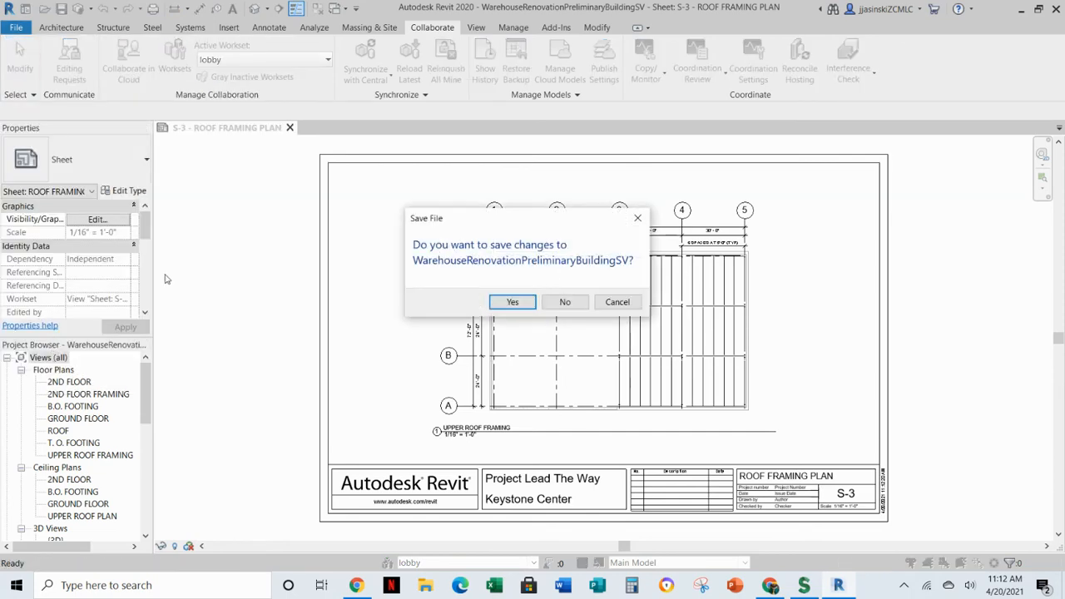
click(509, 303)
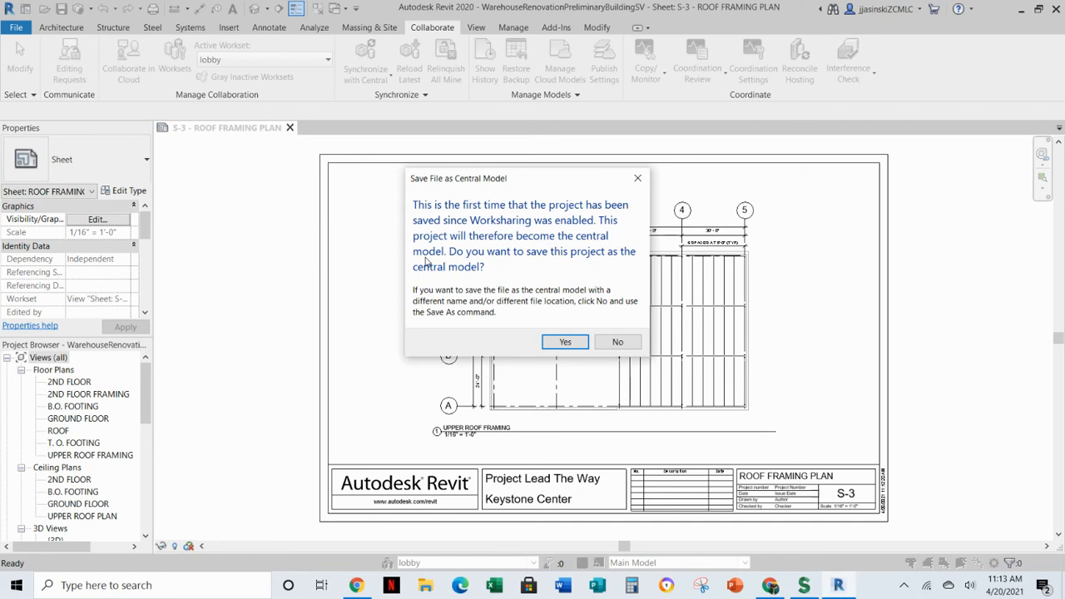
click(564, 342)
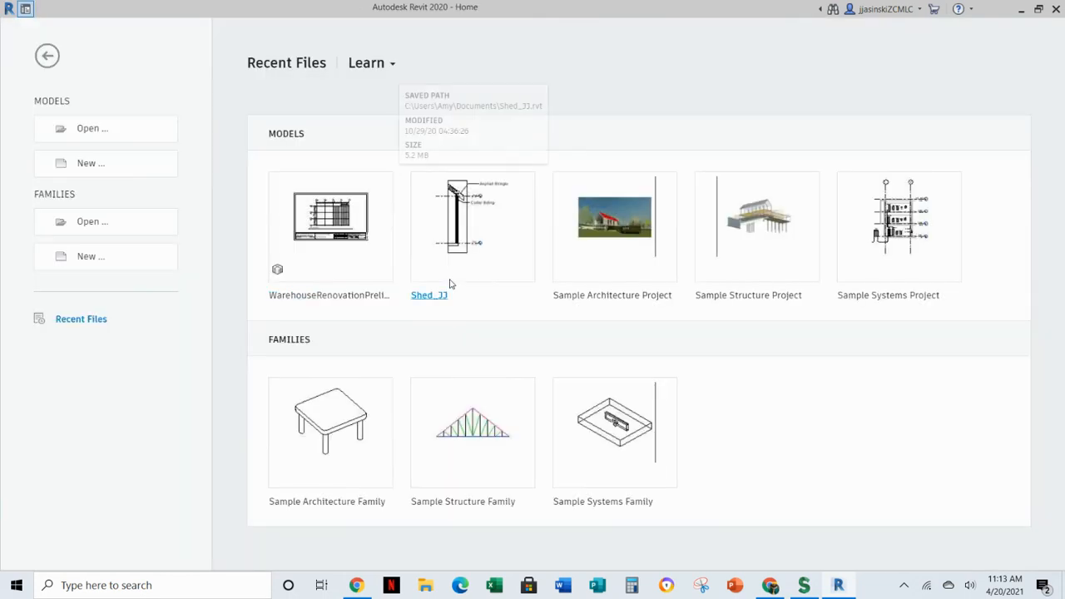
Step: Open WarehouseRenovationPreliminaryBuildingSV.rvt from the Downloads folder as a new local copy
click(97, 134)
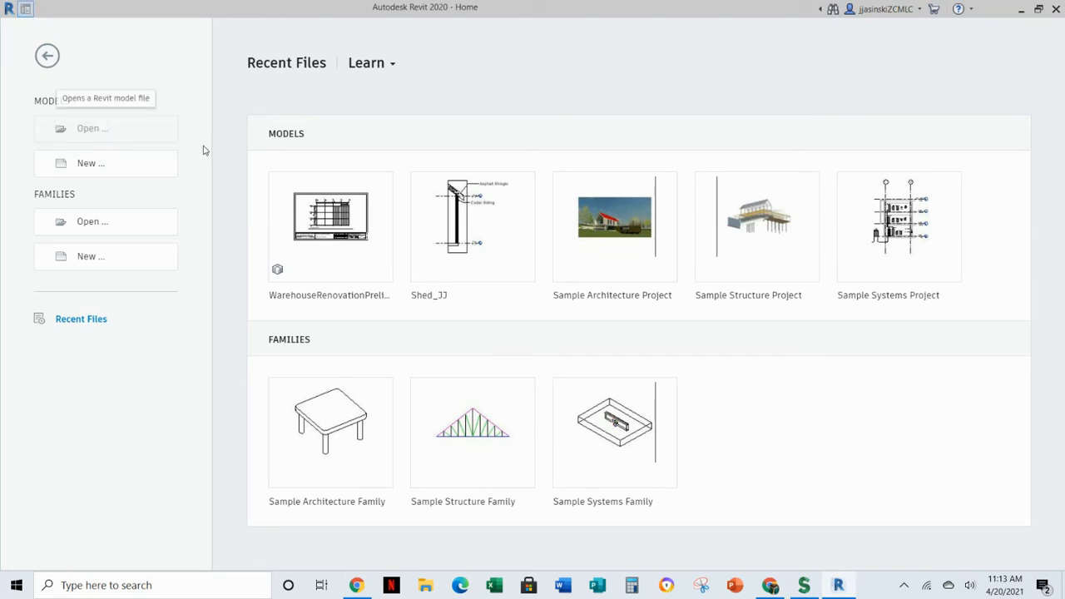
scroll(432, 325, down, 1)
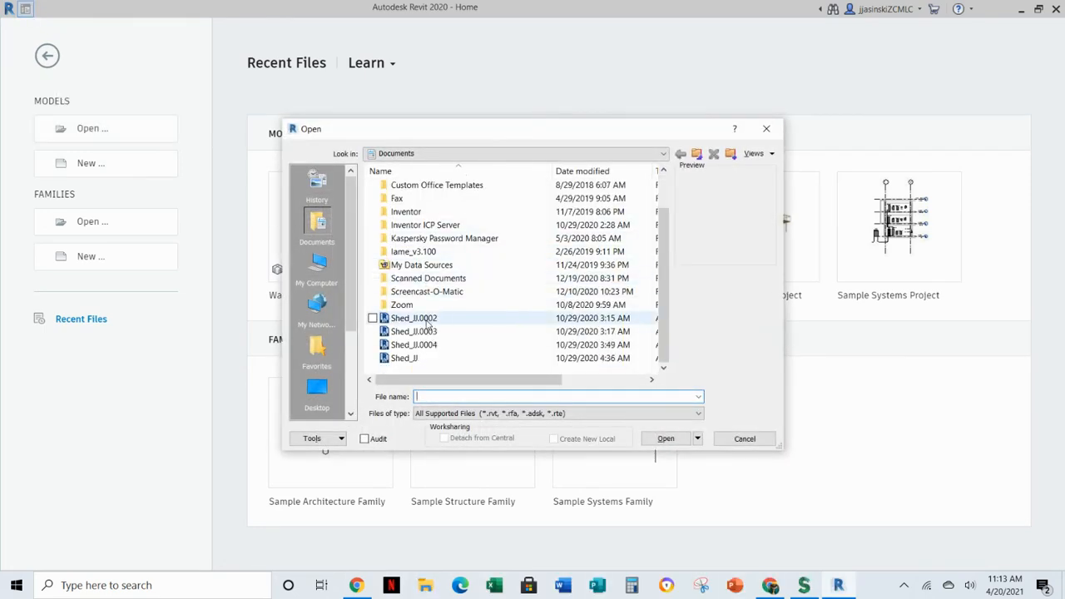
scroll(416, 321, up, 1)
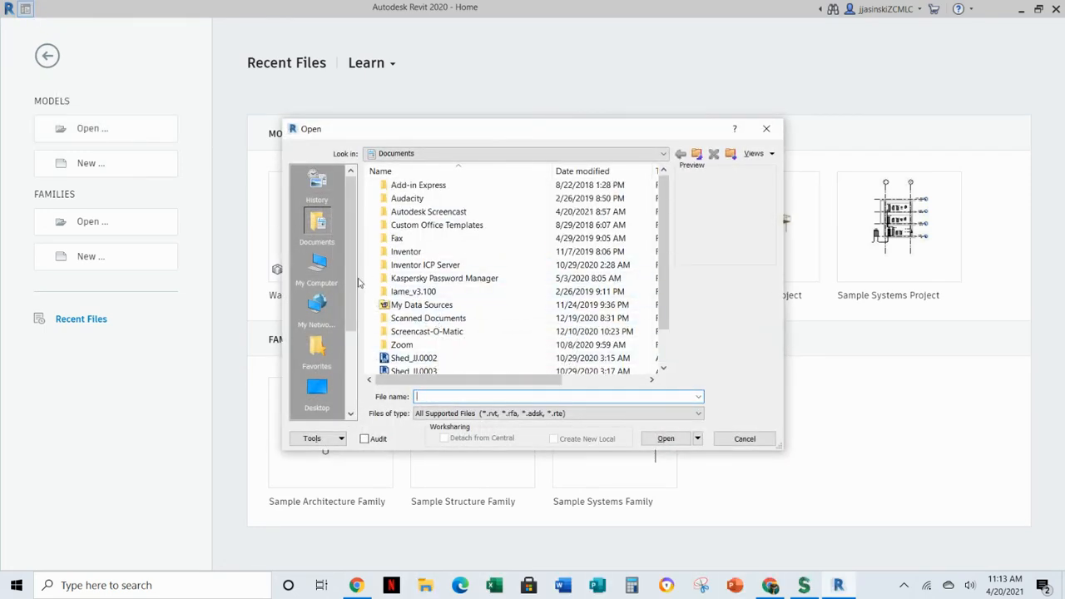
click(317, 388)
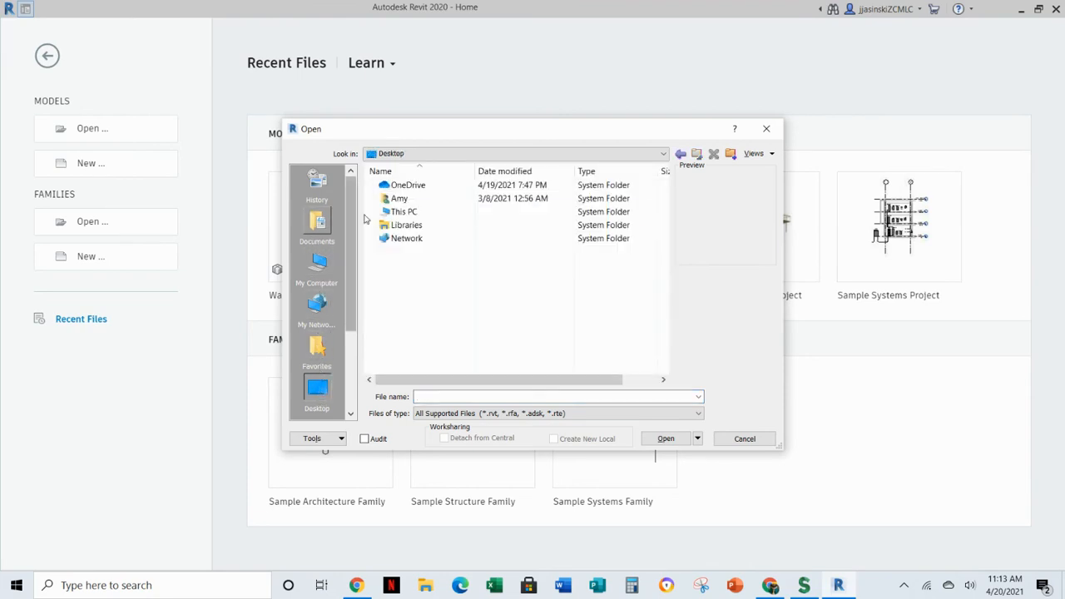
double_click(397, 199)
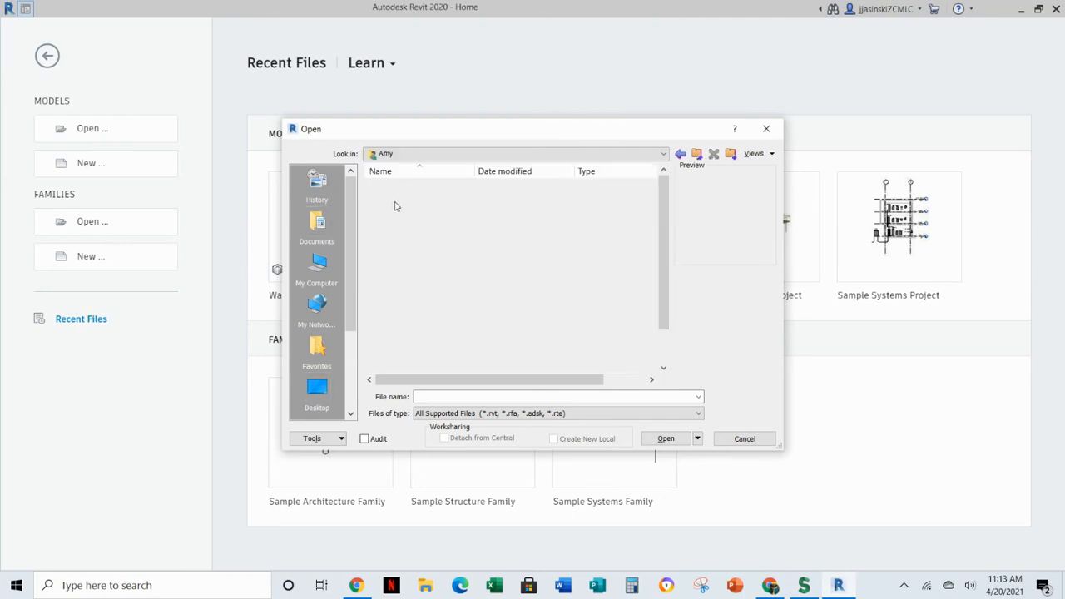
double_click(412, 252)
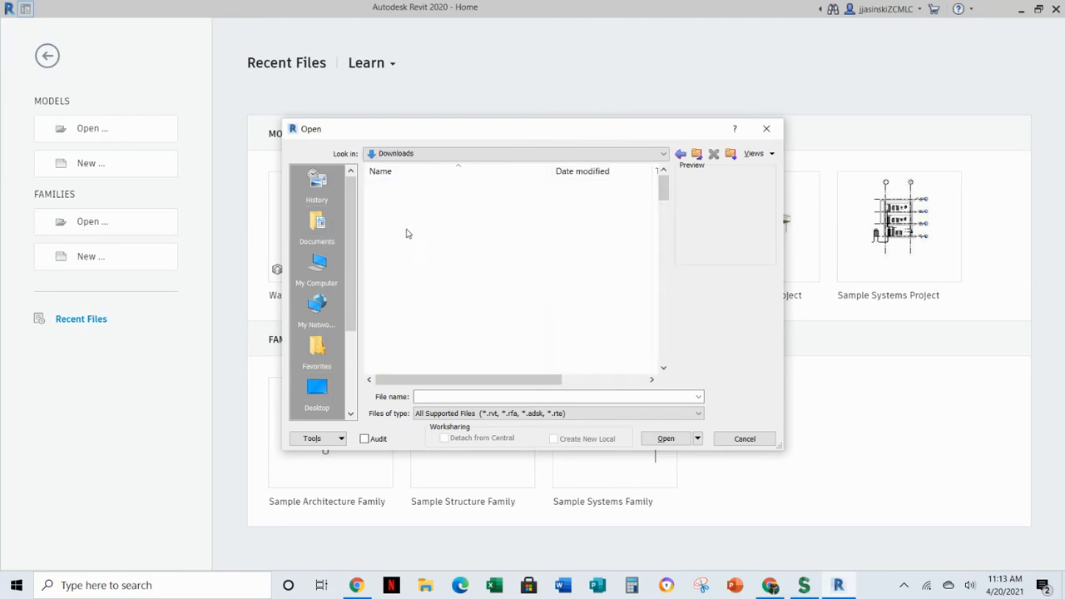
click(419, 214)
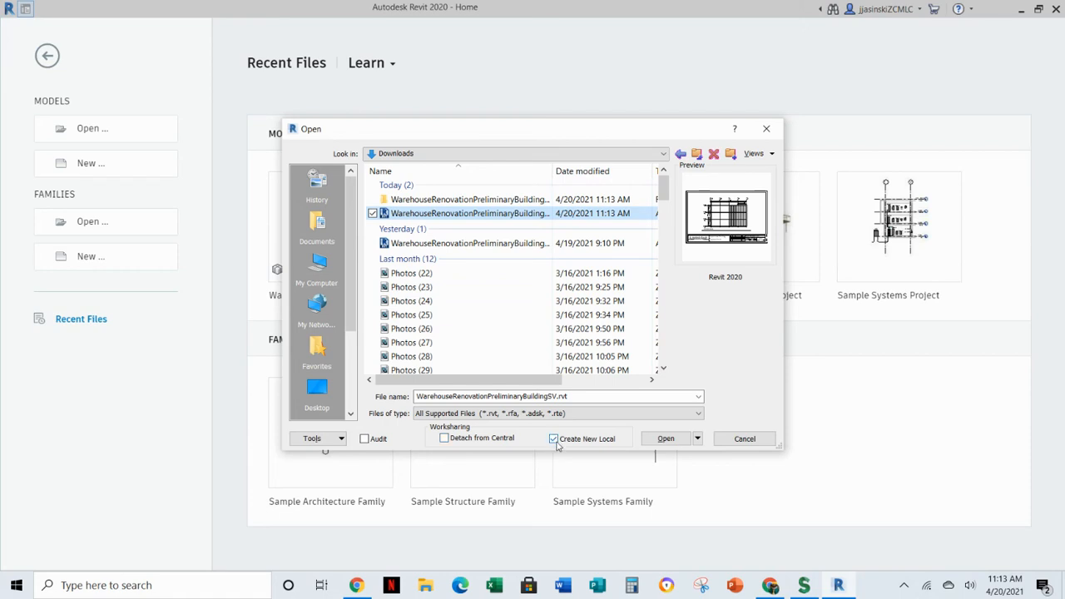
click(668, 439)
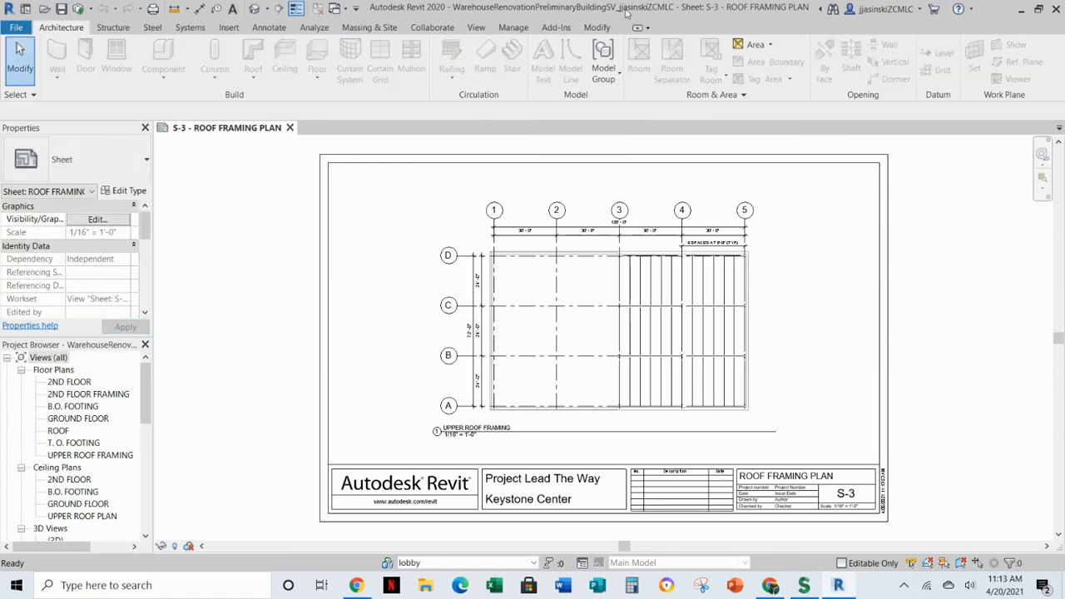
Step: Make bathrooms the active workset and open the GROUND FLOOR floor plan
click(432, 29)
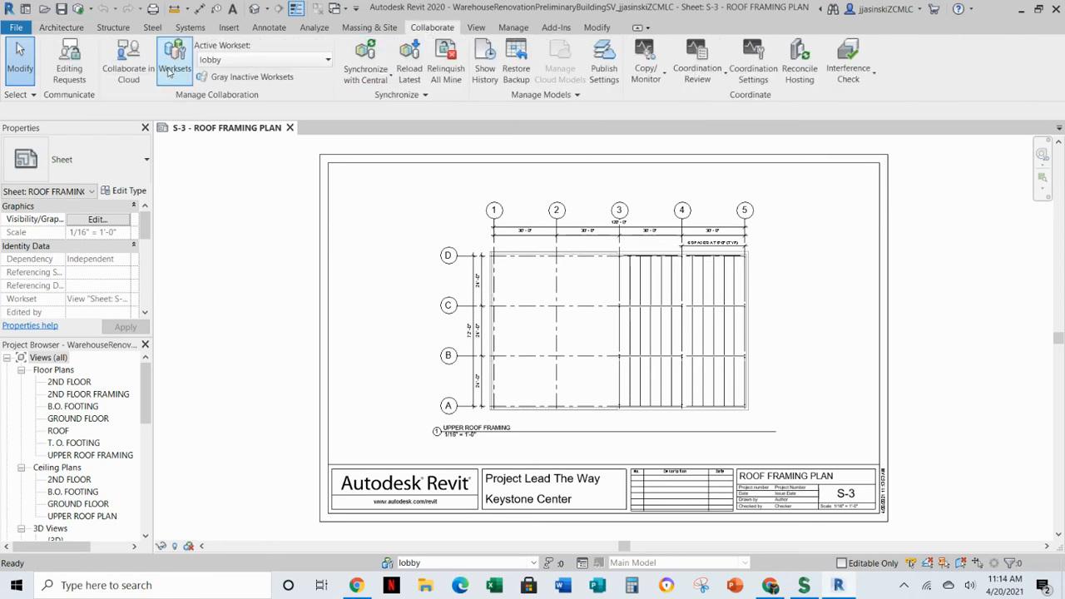
click(222, 60)
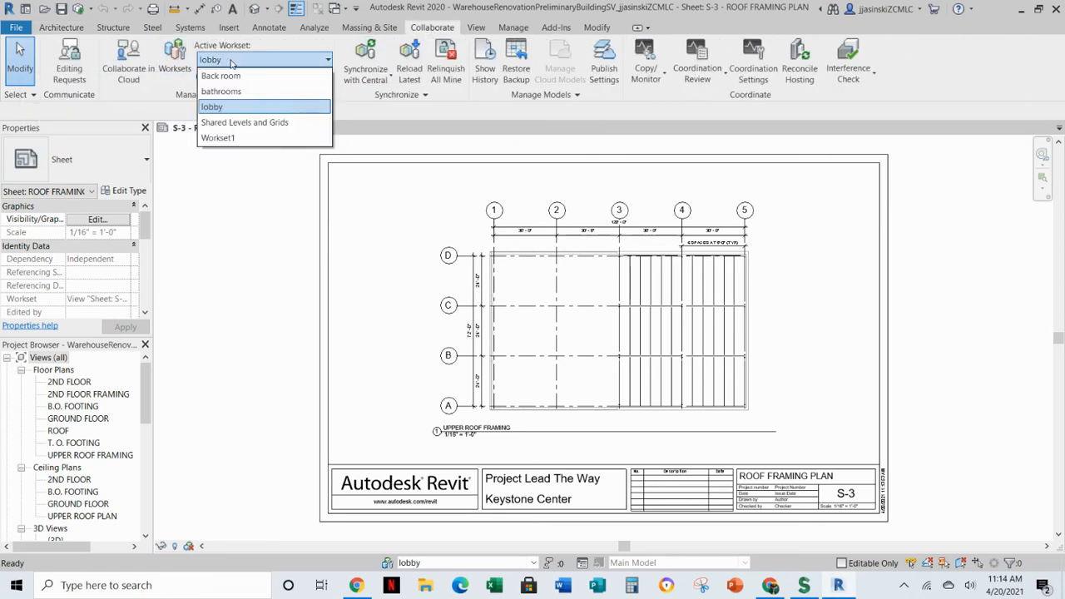
click(231, 91)
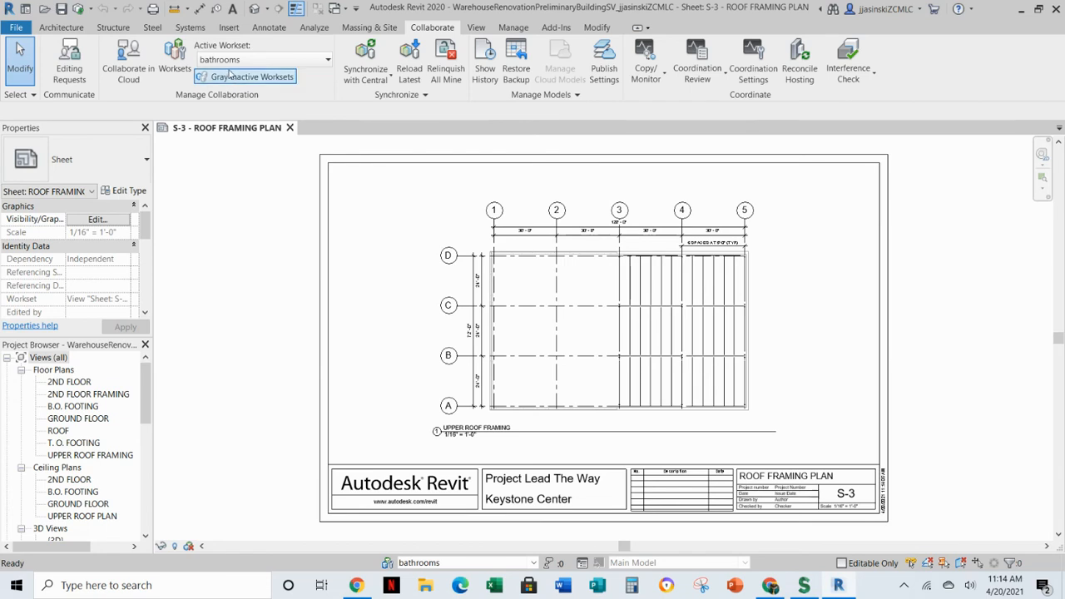
double_click(81, 419)
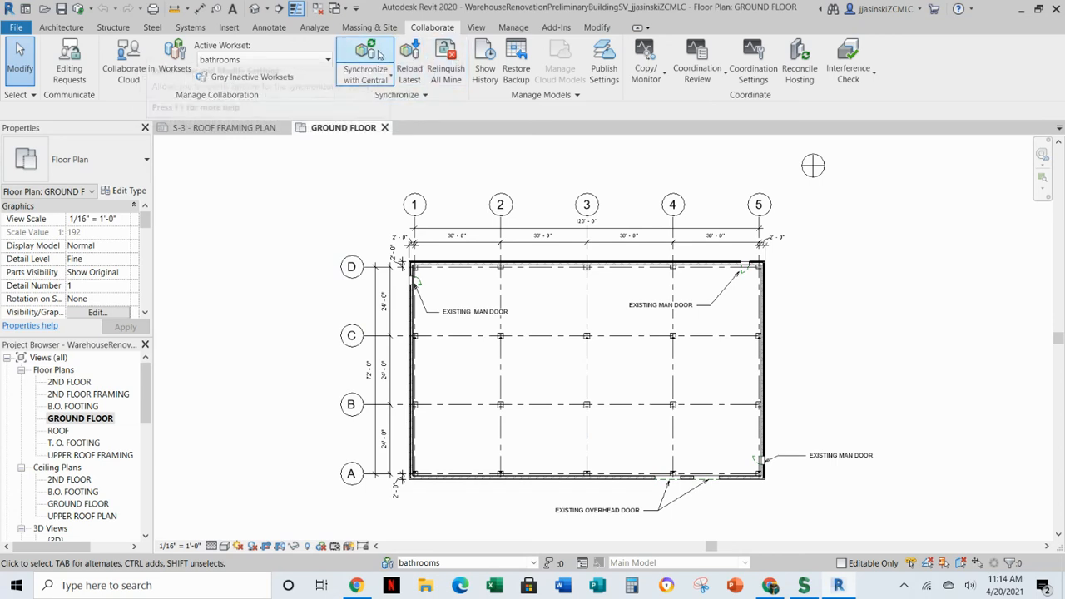
click(447, 66)
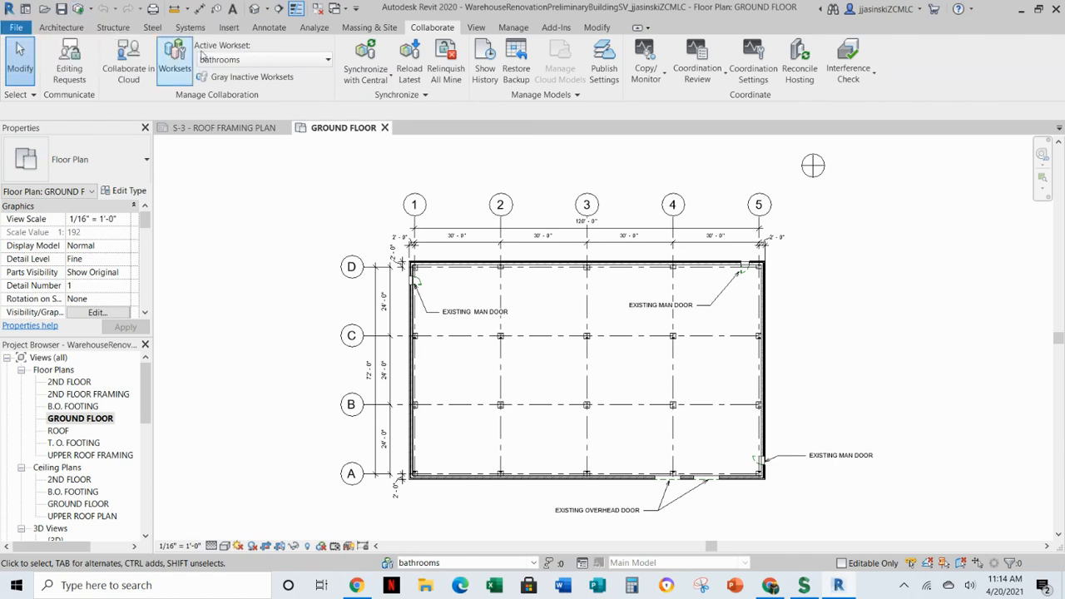
click(378, 76)
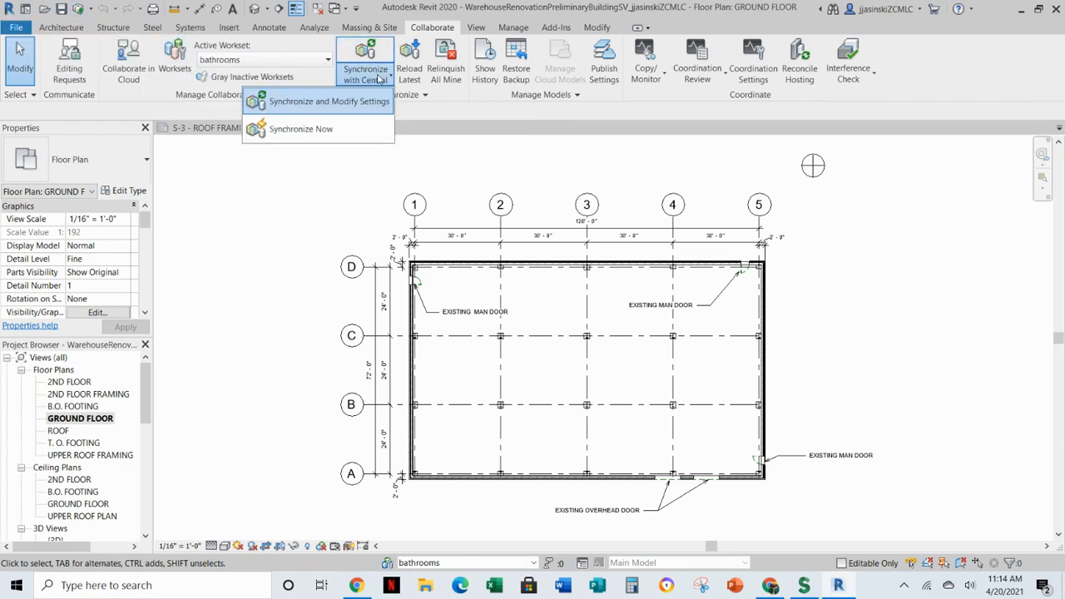
click(305, 105)
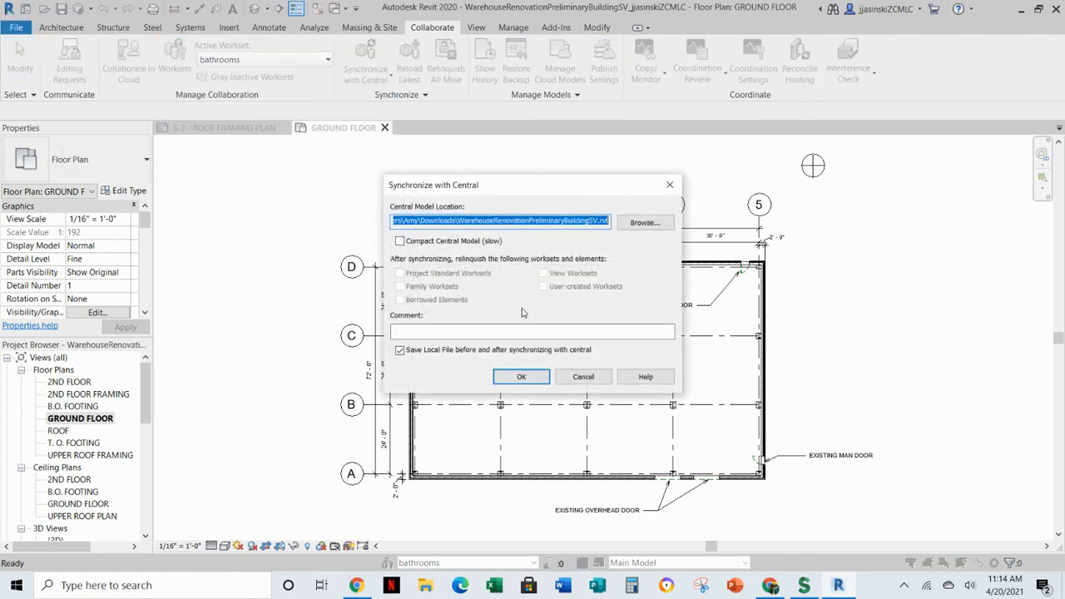
click(582, 375)
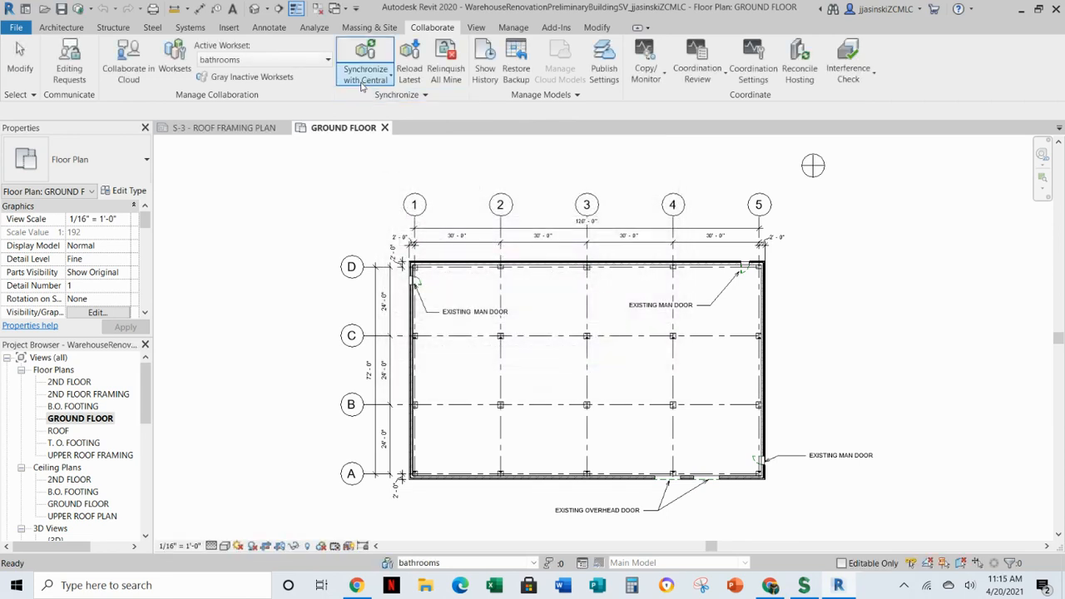
Step: Synchronize the local file with the central model immediately, using the current settings
click(366, 79)
click(330, 131)
click(330, 130)
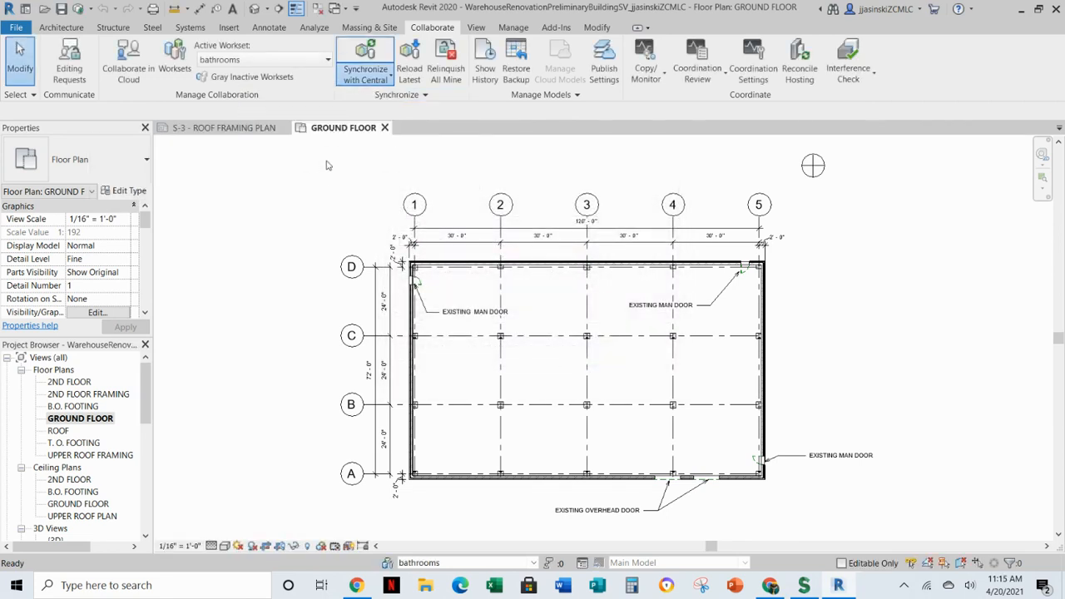